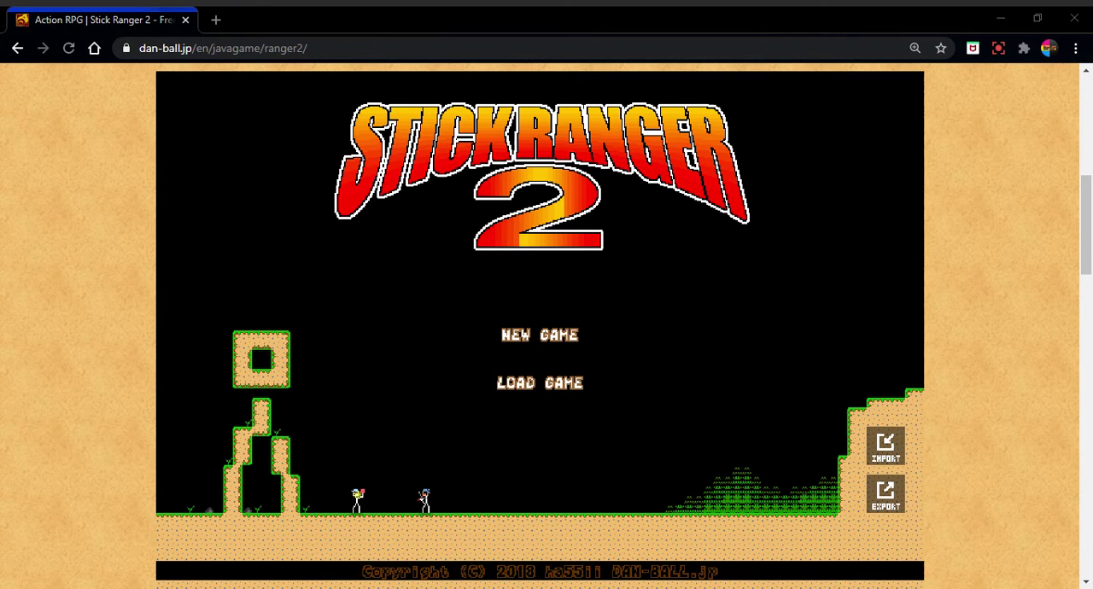
Load the saved game to bring the level 5 two-stickman party into the Village
{"action": "left_click", "coordinate": [567, 391]}
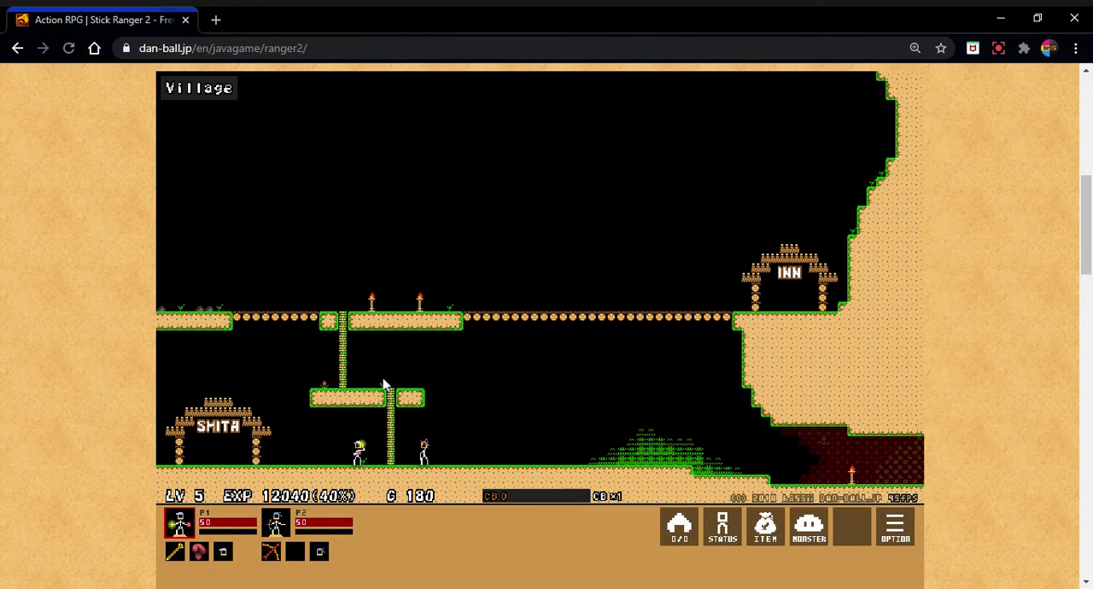
Enter Cave 1 and drag the stickmen across its floors and up into Cave 2
{"action": "left_click", "coordinate": [760, 464]}
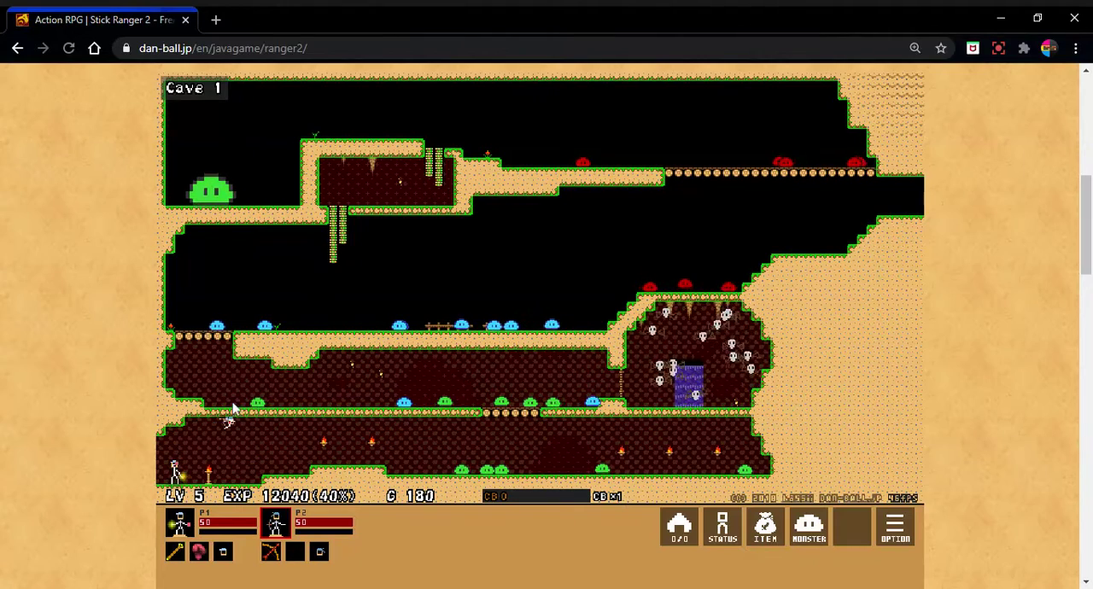
{"action": "left_click_drag", "start_coordinate": [177, 468], "coordinate": [250, 417]}
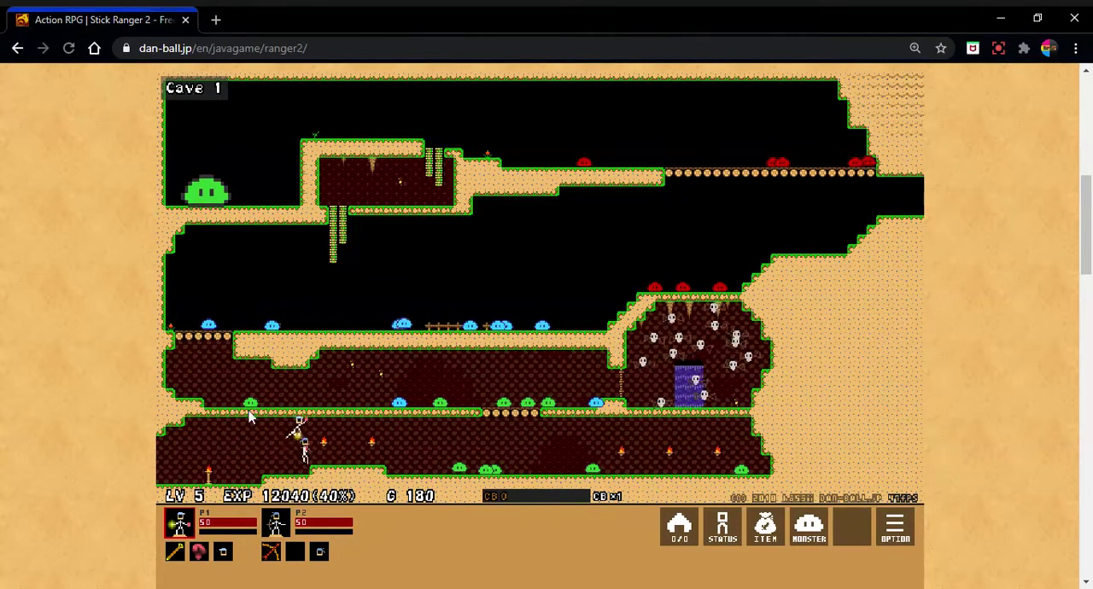
{"action": "mouse_move", "coordinate": [315, 459]}
{"action": "left_mouse_down"}
{"action": "mouse_move", "coordinate": [453, 438]}
{"action": "mouse_move", "coordinate": [482, 403]}
{"action": "left_mouse_up"}
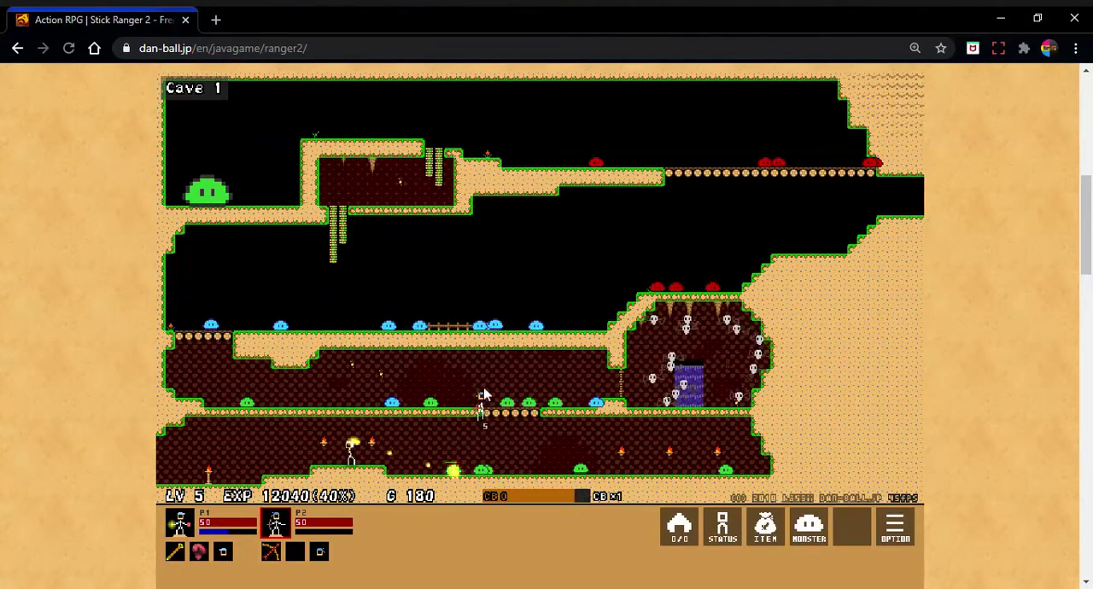
{"action": "left_click_drag", "start_coordinate": [383, 360], "coordinate": [259, 373]}
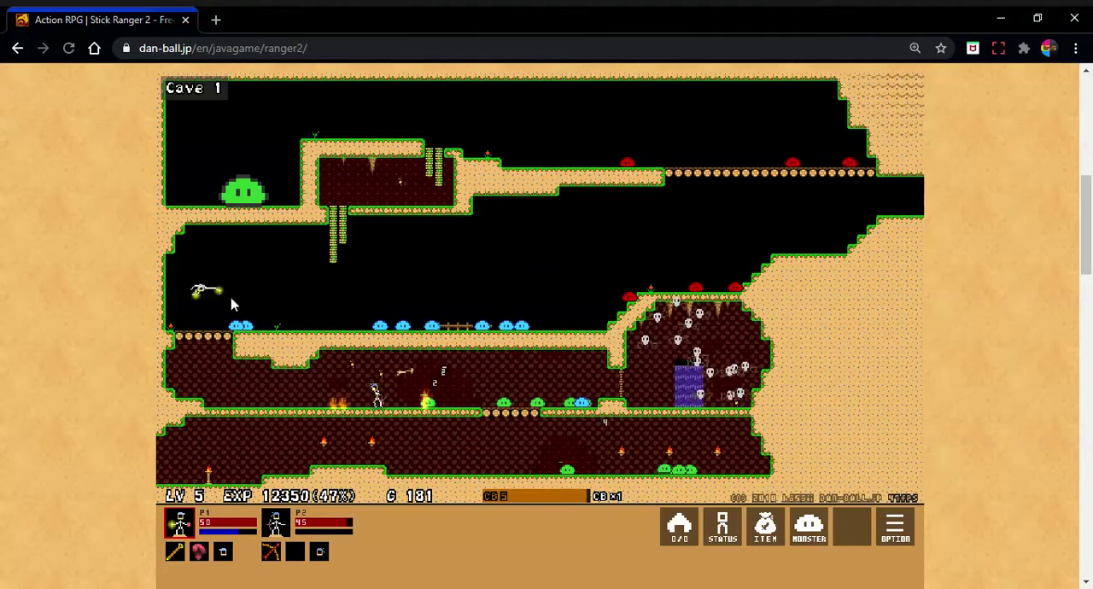
{"action": "mouse_move", "coordinate": [238, 306]}
{"action": "left_mouse_down"}
{"action": "mouse_move", "coordinate": [773, 230]}
{"action": "mouse_move", "coordinate": [906, 195]}
{"action": "left_mouse_up"}
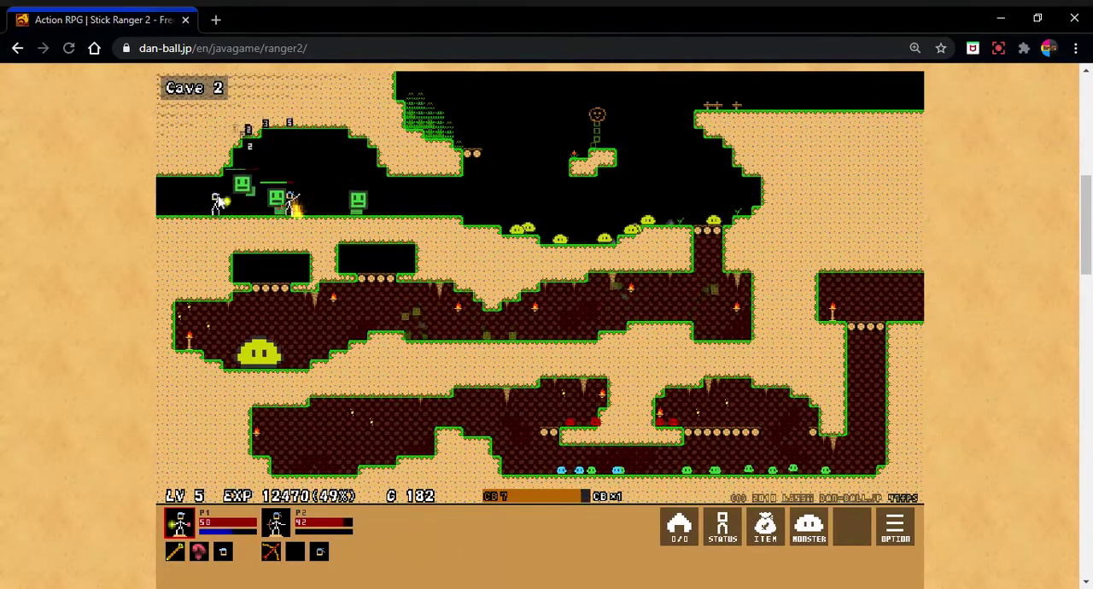
Drag the stickmen along Cave 3's top ledge to fight, then down into Cave 2
{"action": "left_click_drag", "start_coordinate": [233, 203], "coordinate": [421, 212]}
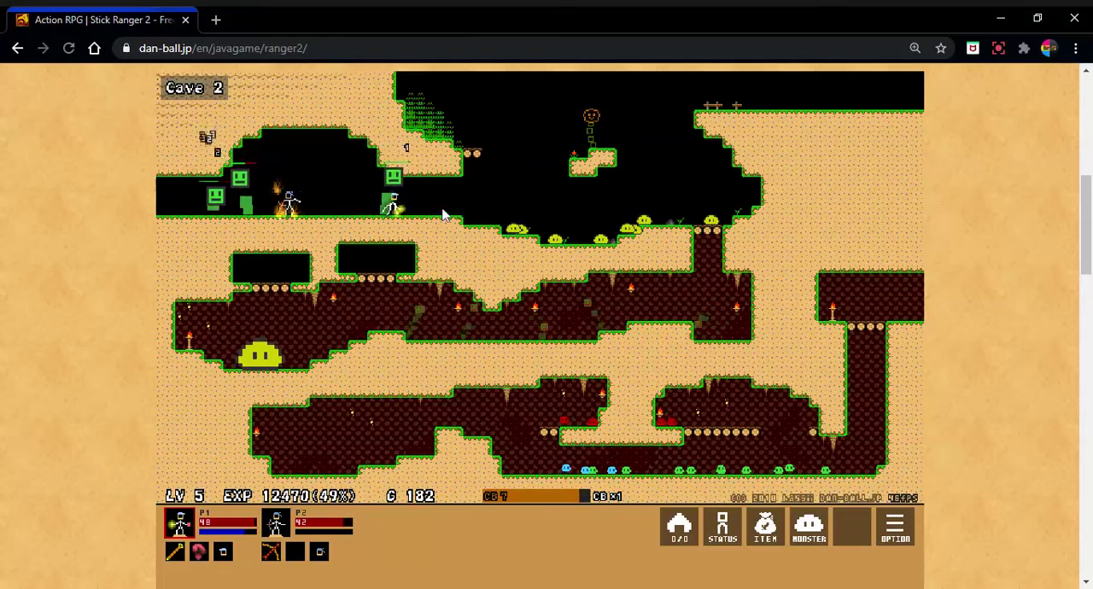
{"action": "left_click_drag", "start_coordinate": [411, 201], "coordinate": [811, 101]}
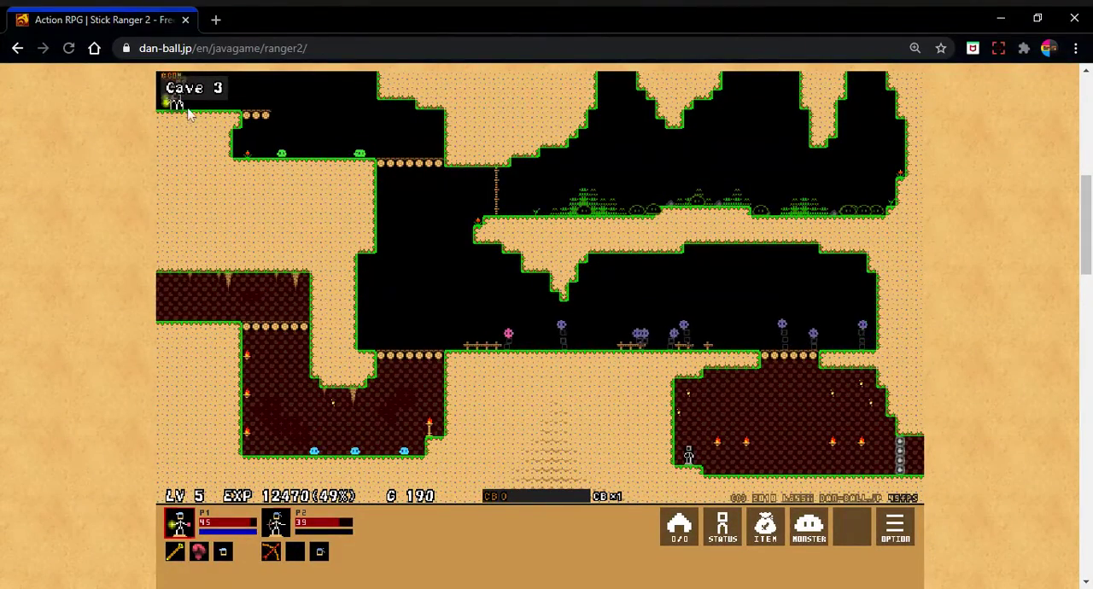
{"action": "left_click_drag", "start_coordinate": [175, 101], "coordinate": [284, 103]}
{"action": "left_click_drag", "start_coordinate": [170, 101], "coordinate": [338, 156]}
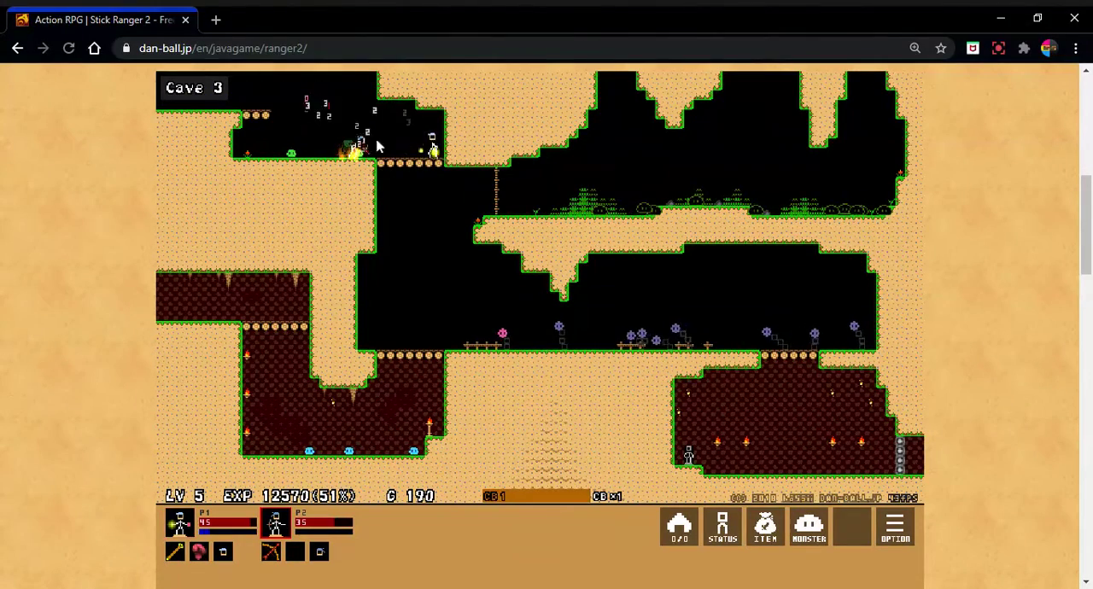
{"action": "left_click_drag", "start_coordinate": [392, 147], "coordinate": [437, 152]}
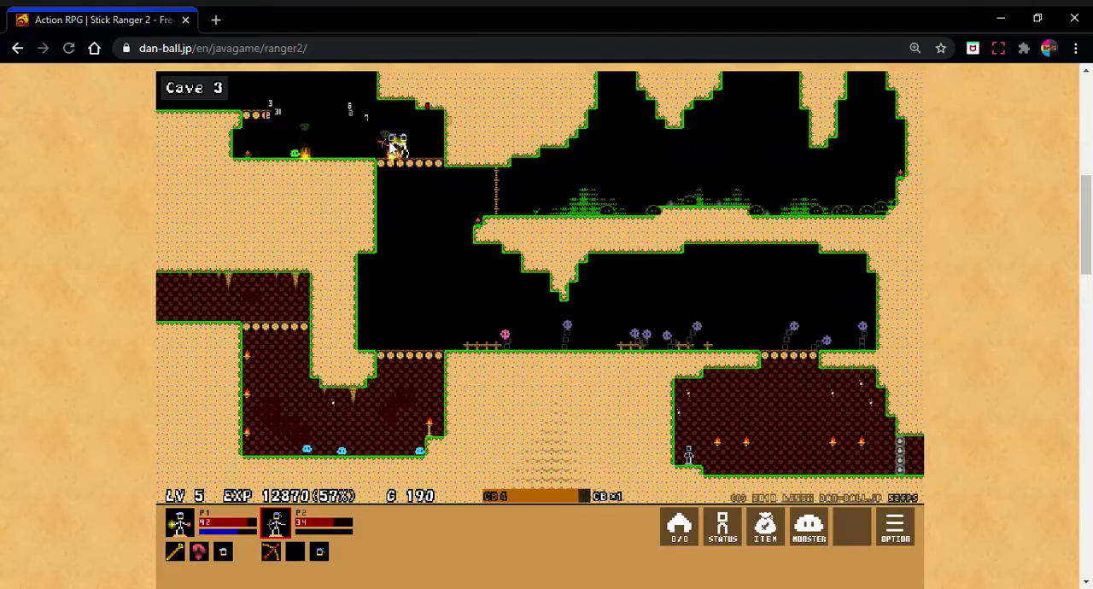
{"action": "left_click_drag", "start_coordinate": [401, 183], "coordinate": [310, 392]}
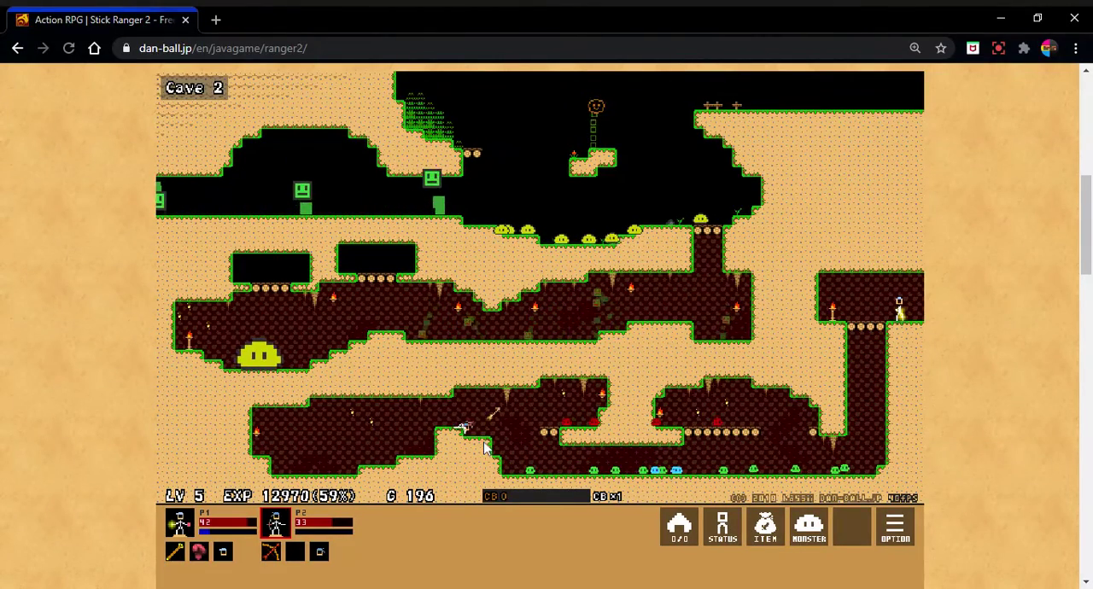
Drag both stickmen into Cave 2's lower-left tunnels to fight the slimes
{"action": "mouse_move", "coordinate": [894, 316]}
{"action": "left_mouse_down"}
{"action": "mouse_move", "coordinate": [721, 454]}
{"action": "mouse_move", "coordinate": [474, 427]}
{"action": "left_mouse_up"}
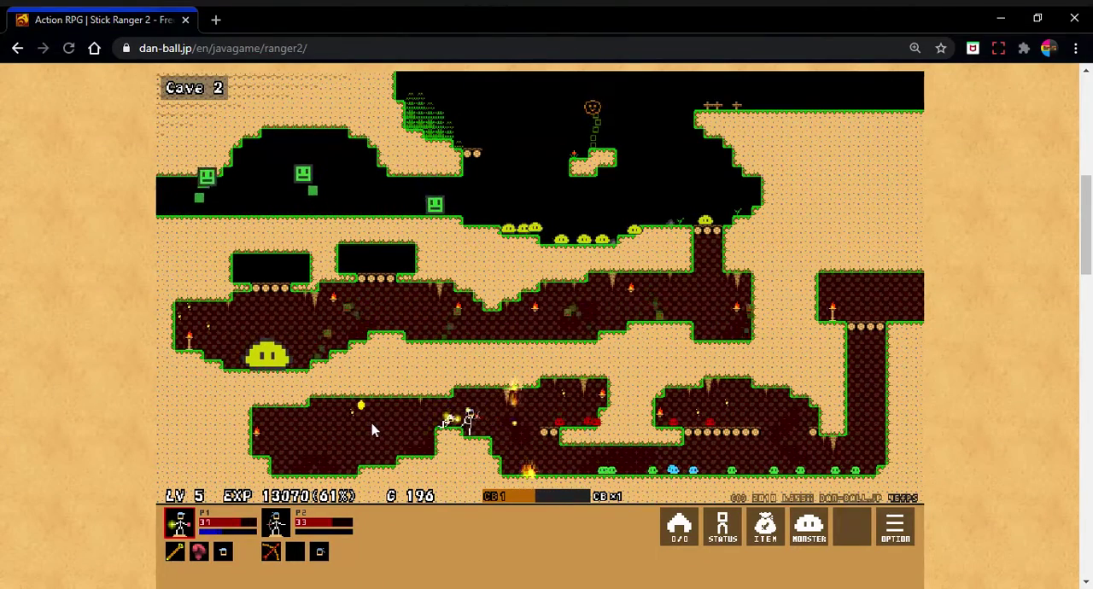
{"action": "mouse_move", "coordinate": [446, 416]}
{"action": "left_mouse_down"}
{"action": "mouse_move", "coordinate": [313, 427]}
{"action": "mouse_move", "coordinate": [413, 411]}
{"action": "mouse_move", "coordinate": [459, 446]}
{"action": "left_mouse_up"}
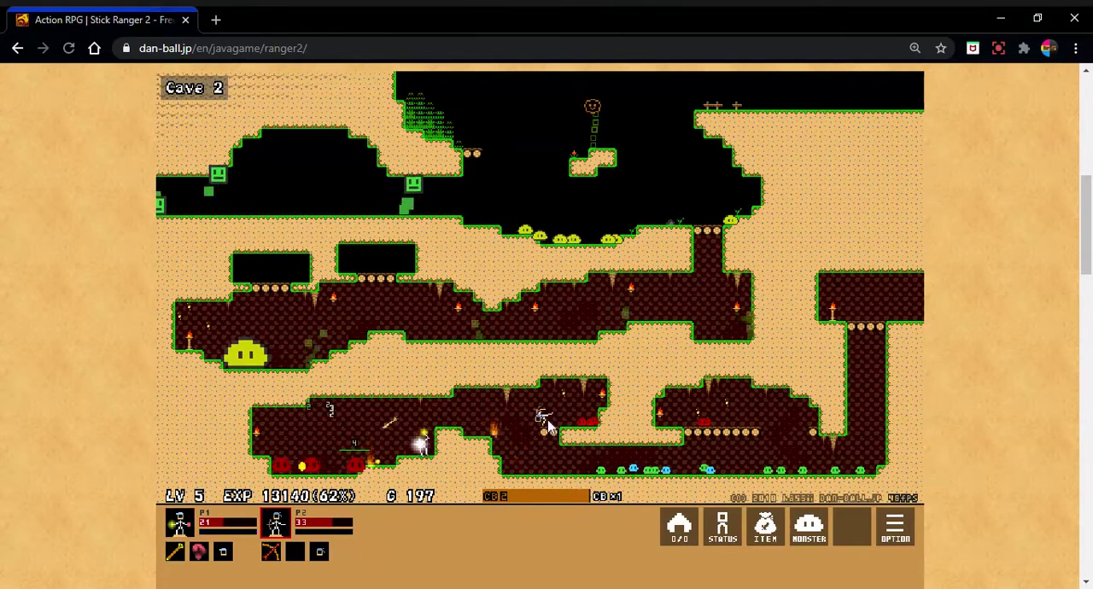
{"action": "left_click_drag", "start_coordinate": [427, 444], "coordinate": [568, 414]}
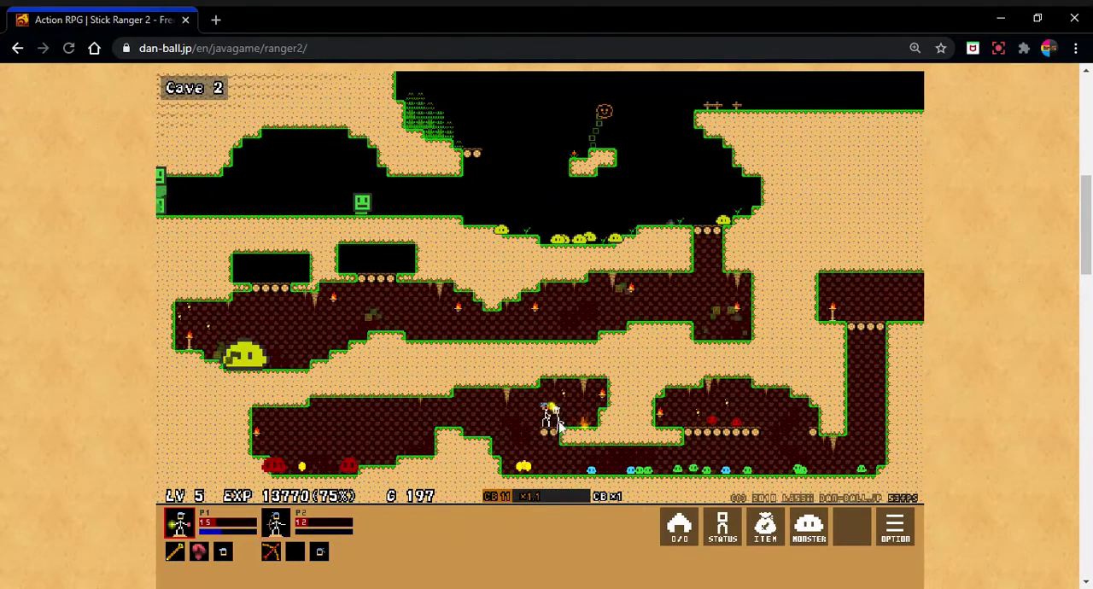
{"action": "left_click_drag", "start_coordinate": [541, 445], "coordinate": [441, 434]}
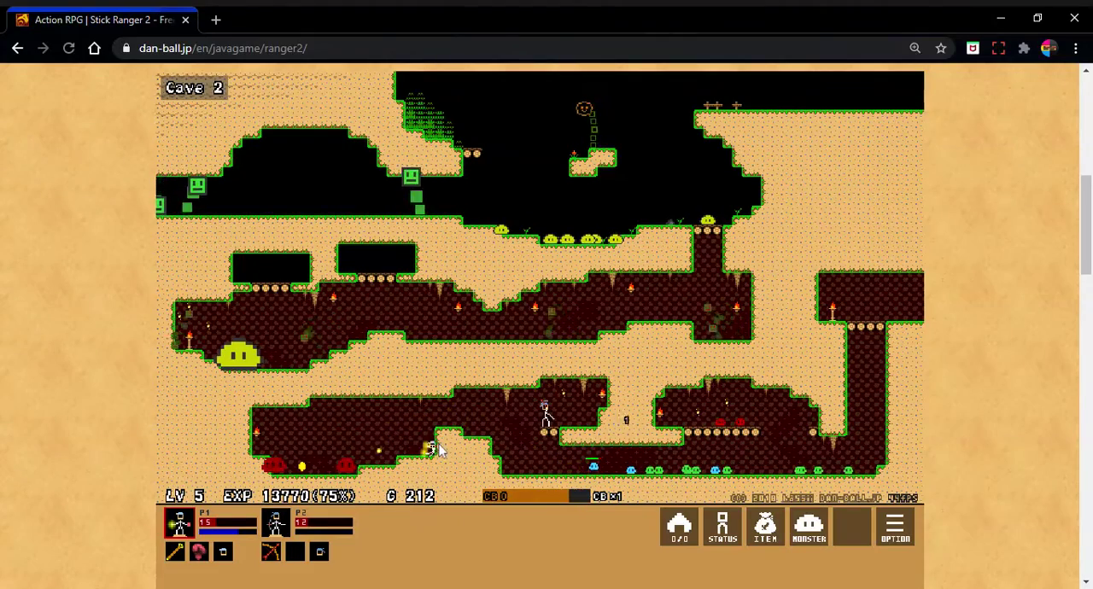
Reposition the stickmen left and right in the lower cavern to reach 93% experience
{"action": "left_click_drag", "start_coordinate": [564, 397], "coordinate": [564, 408]}
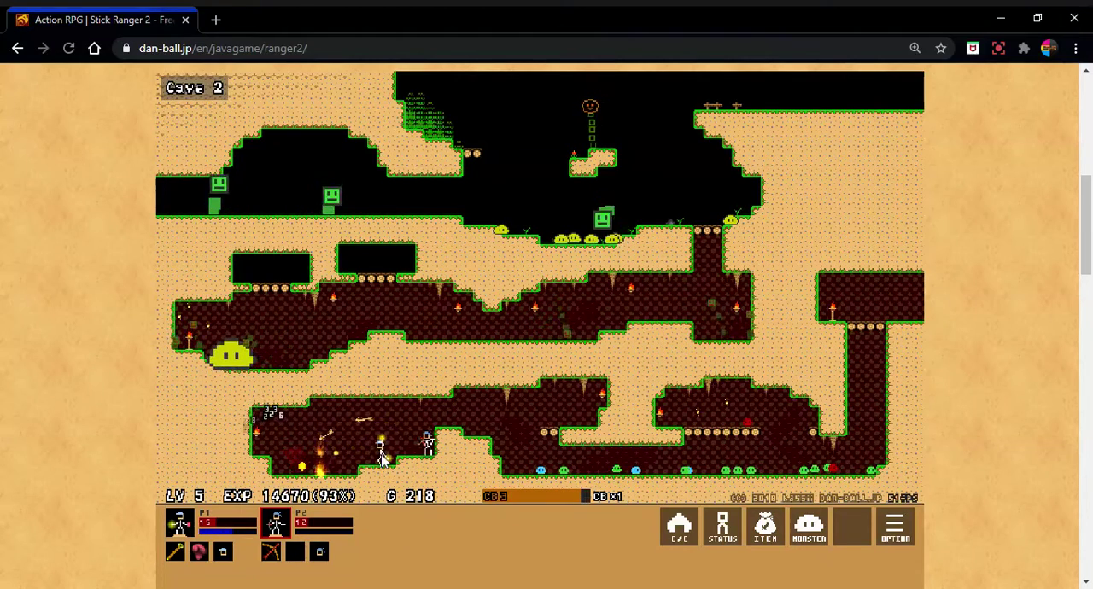
{"action": "left_click_drag", "start_coordinate": [382, 457], "coordinate": [338, 468]}
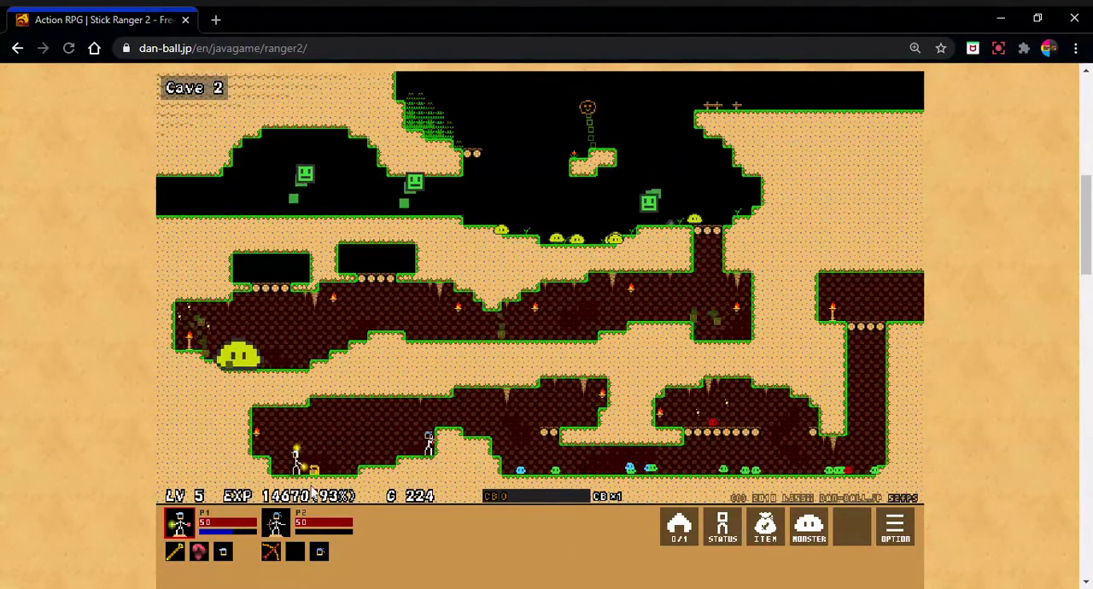
{"action": "left_click_drag", "start_coordinate": [297, 457], "coordinate": [491, 434]}
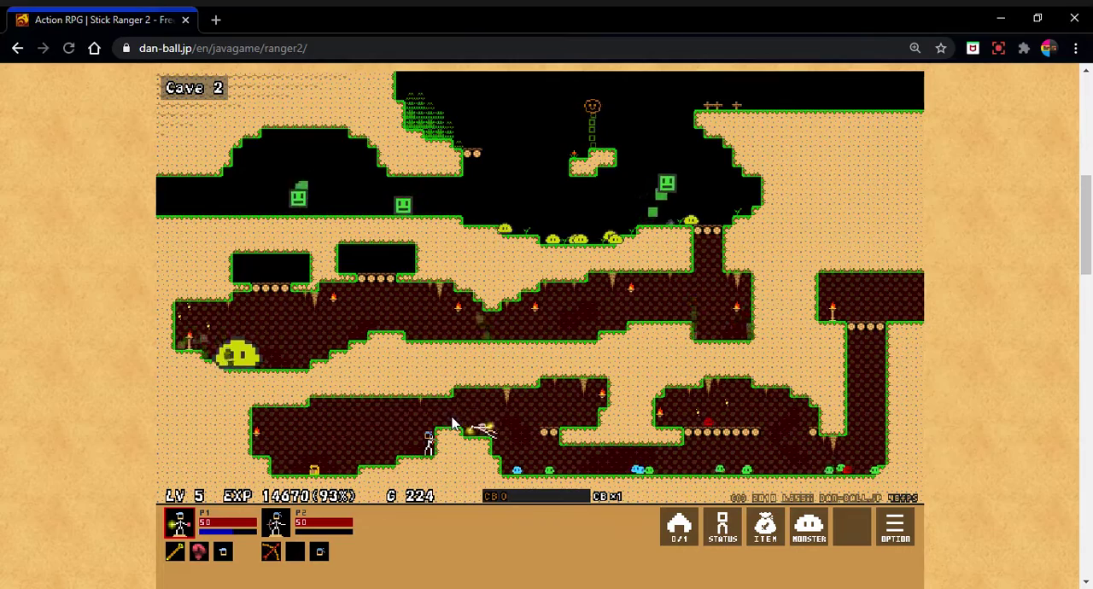
Spend all of the first stickman's skill points on LP, reaching 90
{"action": "left_click", "coordinate": [723, 528]}
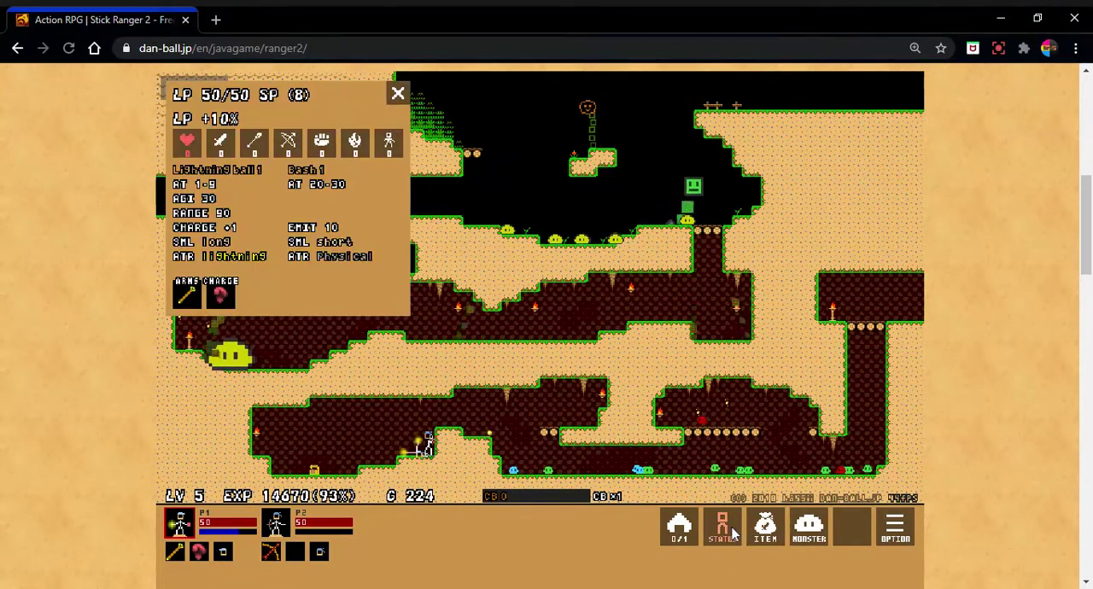
{"action": "left_click", "coordinate": [186, 146]}
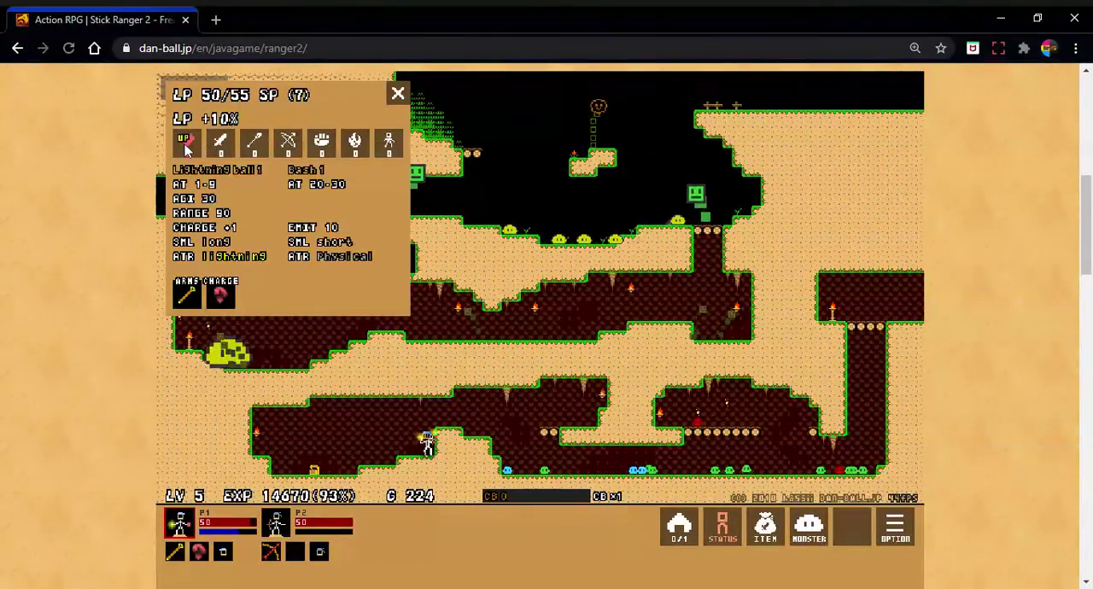
{"action": "left_click", "coordinate": [186, 145]}
{"action": "left_click", "coordinate": [187, 145]}
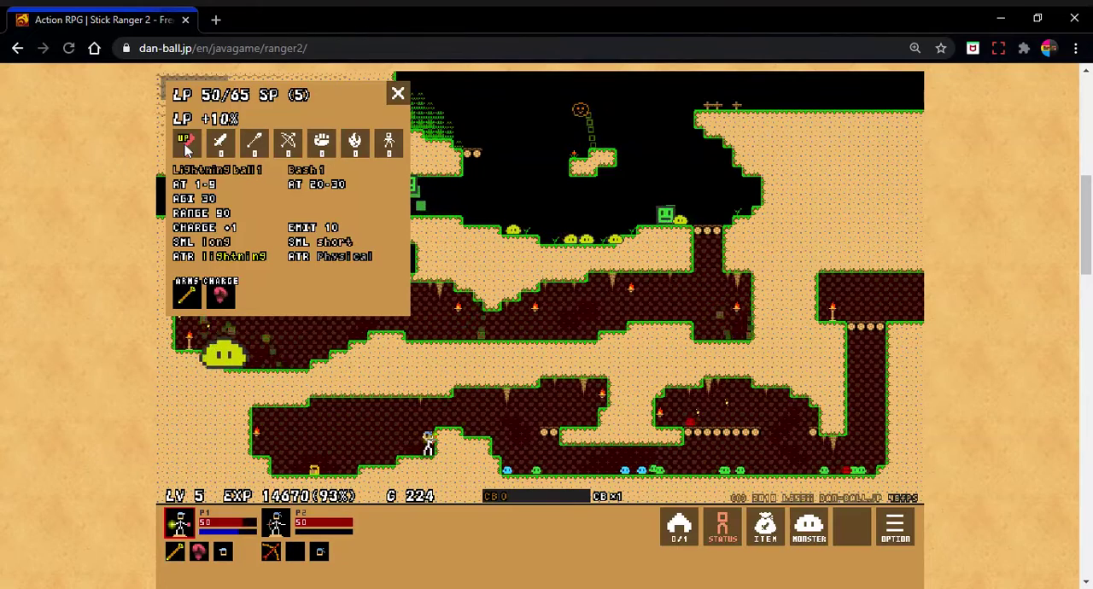
{"action": "left_click", "coordinate": [186, 145]}
{"action": "left_click", "coordinate": [186, 145]}
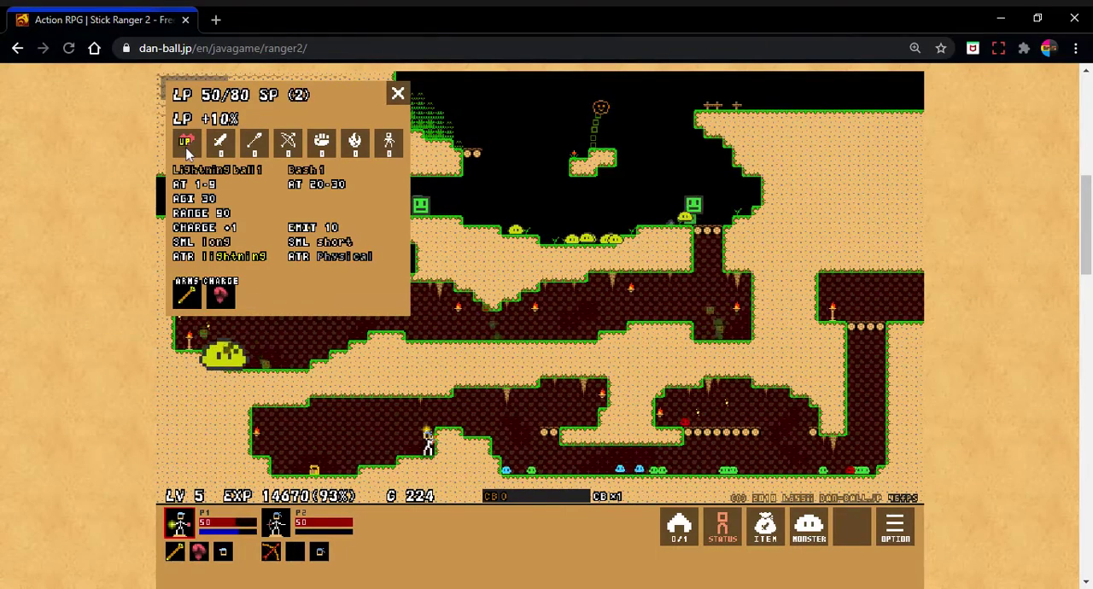
{"action": "left_click", "coordinate": [186, 146]}
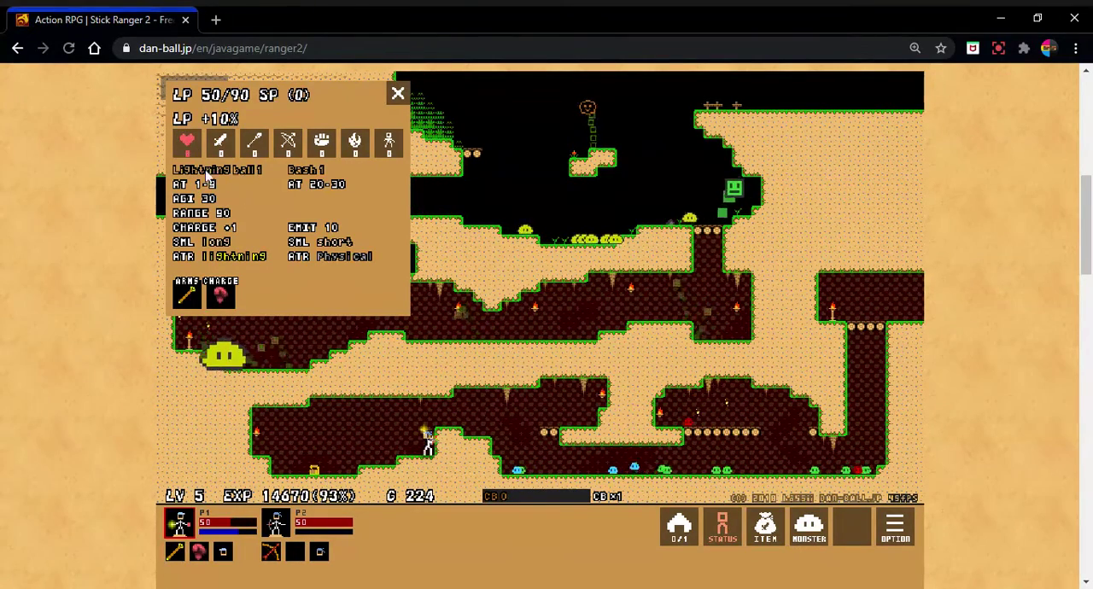
Raise the second stickman's maximum LP to 90 and close the status panel
{"action": "left_click", "coordinate": [278, 523]}
{"action": "left_click", "coordinate": [187, 145]}
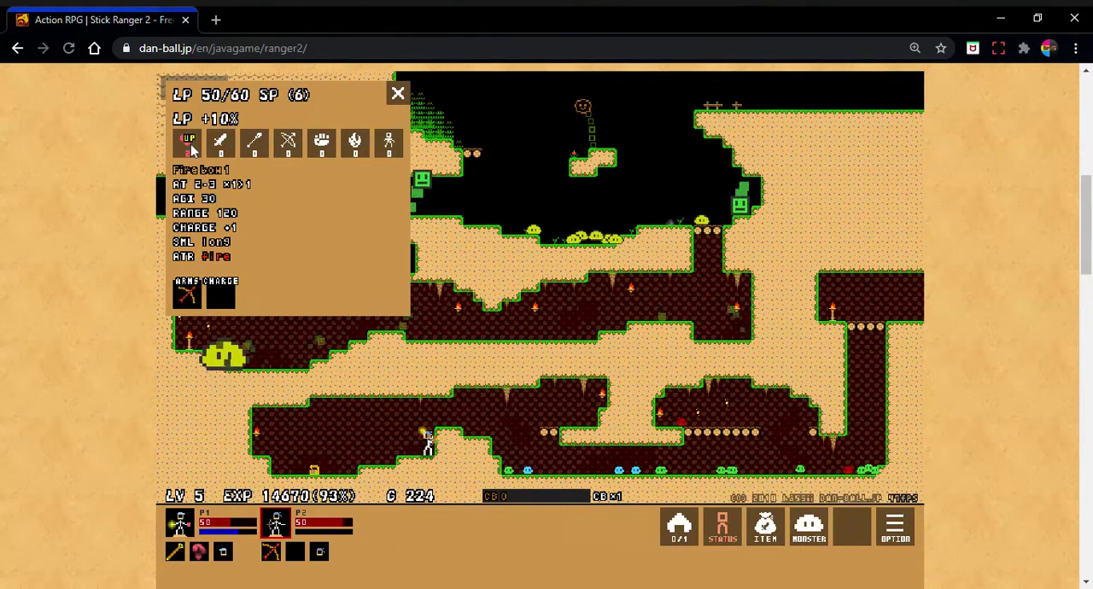
{"action": "left_click", "coordinate": [187, 145]}
{"action": "left_click", "coordinate": [188, 145]}
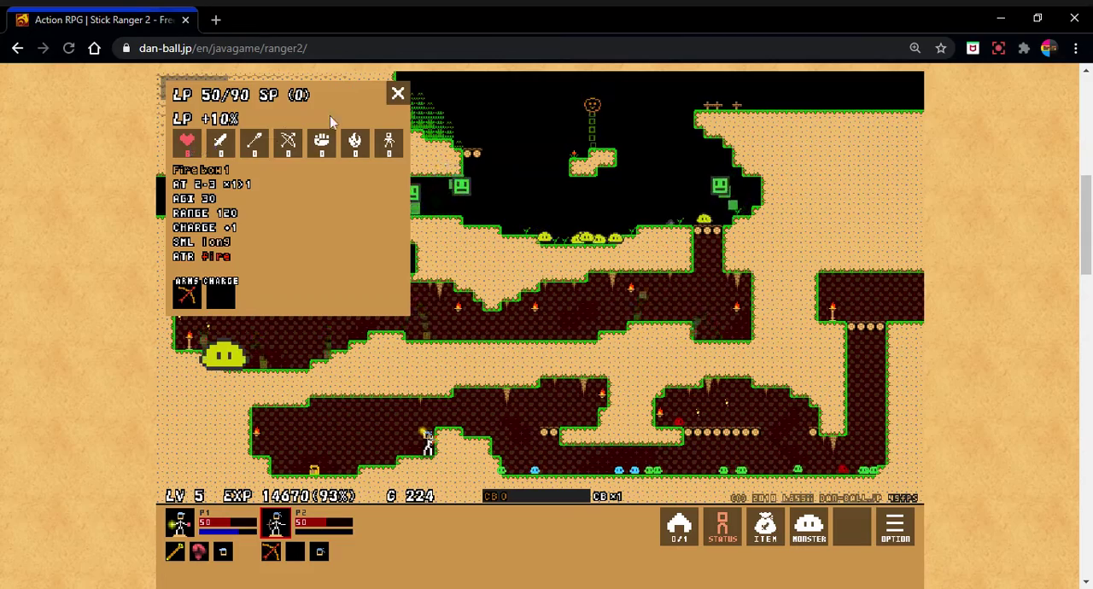
{"action": "left_click", "coordinate": [398, 94]}
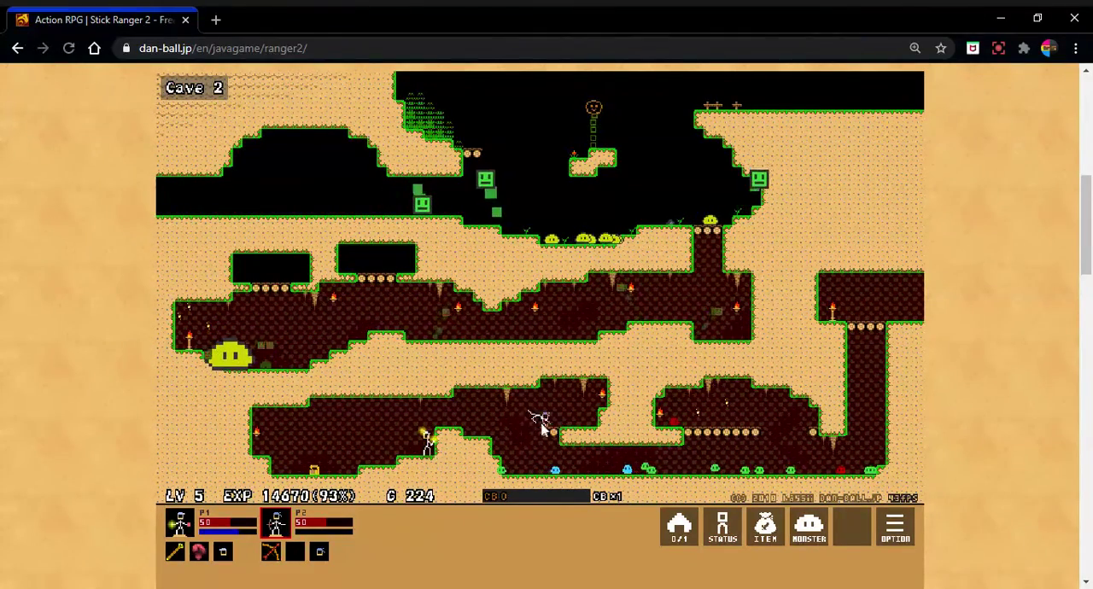
Return the party to the Village and rest at the inn for full 90 LP
{"action": "mouse_move", "coordinate": [539, 418]}
{"action": "left_mouse_down"}
{"action": "mouse_move", "coordinate": [889, 393]}
{"action": "mouse_move", "coordinate": [903, 308]}
{"action": "left_mouse_up"}
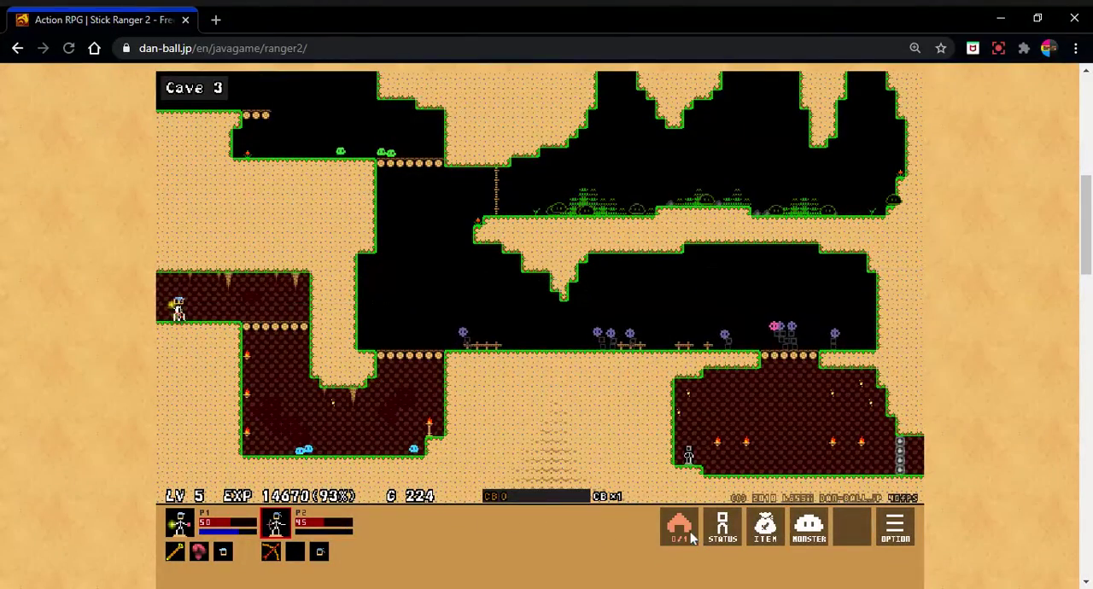
{"action": "left_click", "coordinate": [680, 528]}
{"action": "left_click", "coordinate": [782, 455]}
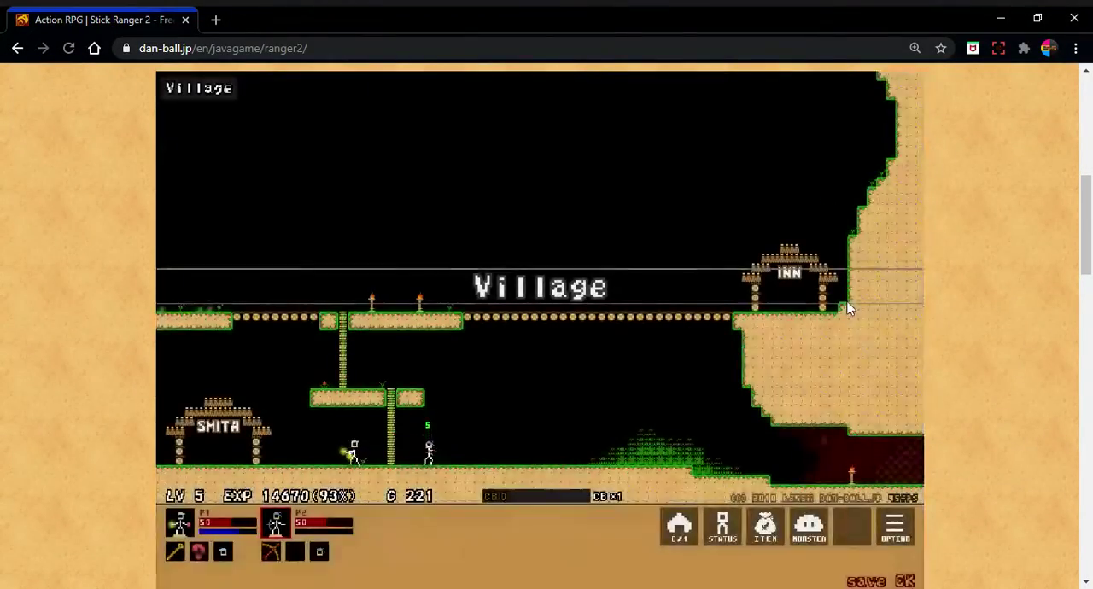
{"action": "left_click", "coordinate": [847, 301]}
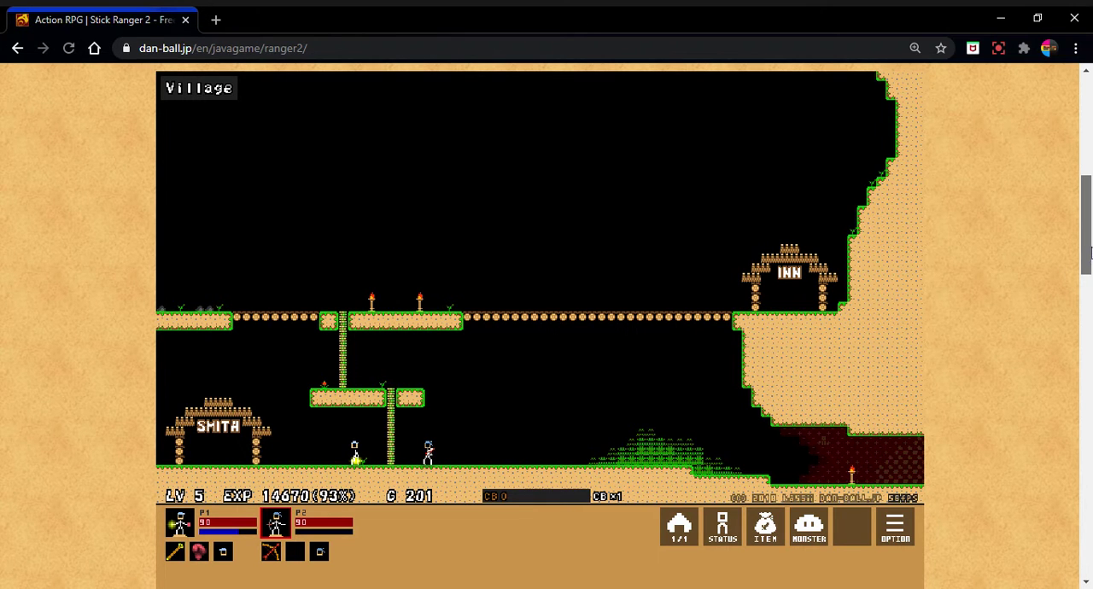
{"action": "left_click_drag", "start_coordinate": [1087, 252], "coordinate": [1087, 154]}
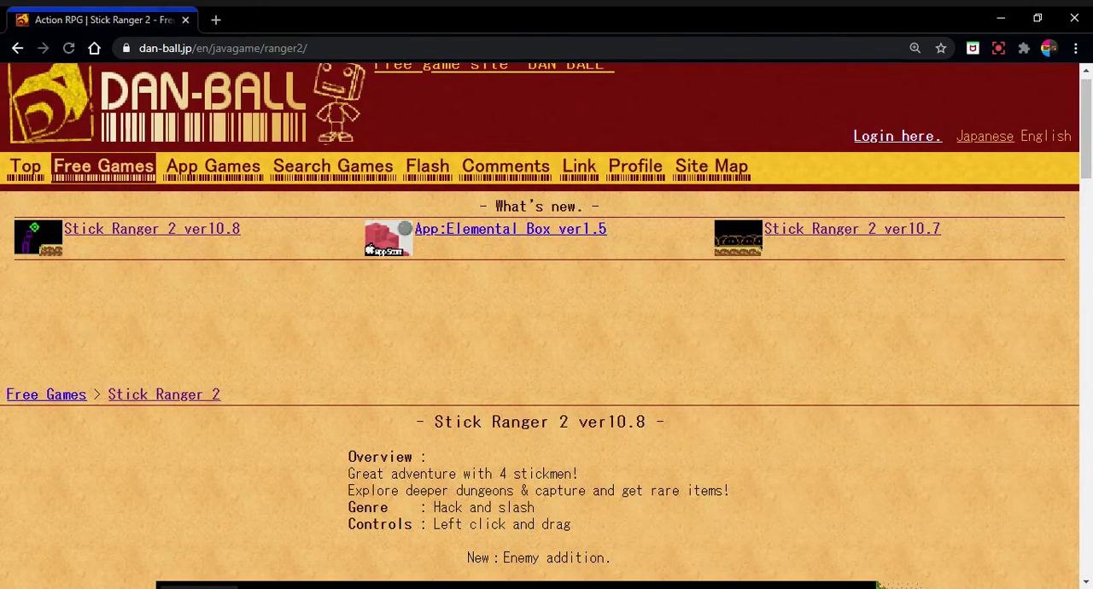
{"action": "left_click_drag", "start_coordinate": [1087, 128], "coordinate": [1086, 266]}
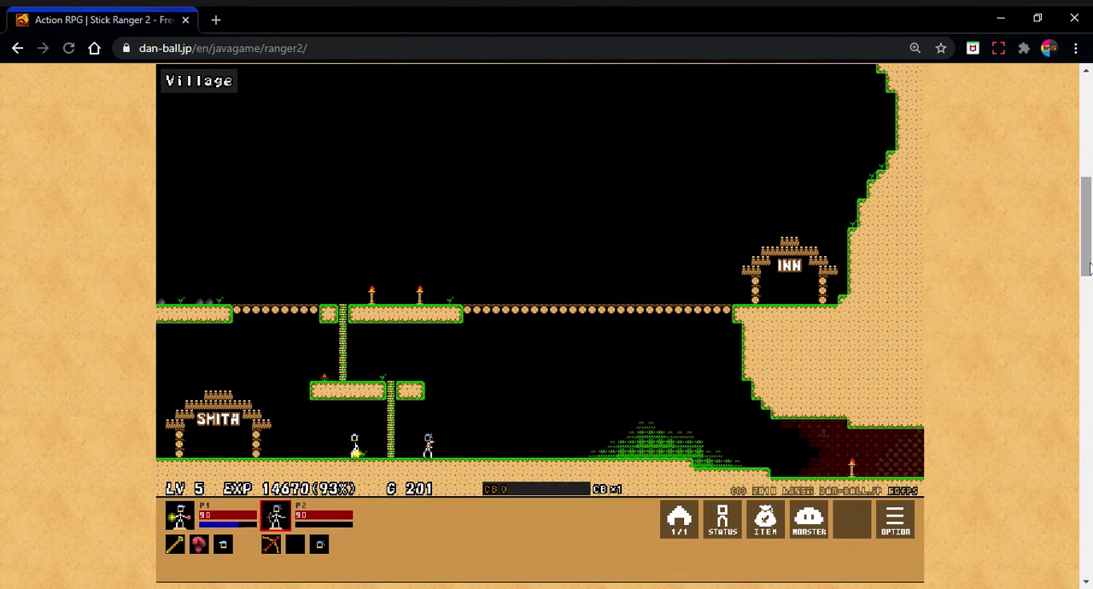